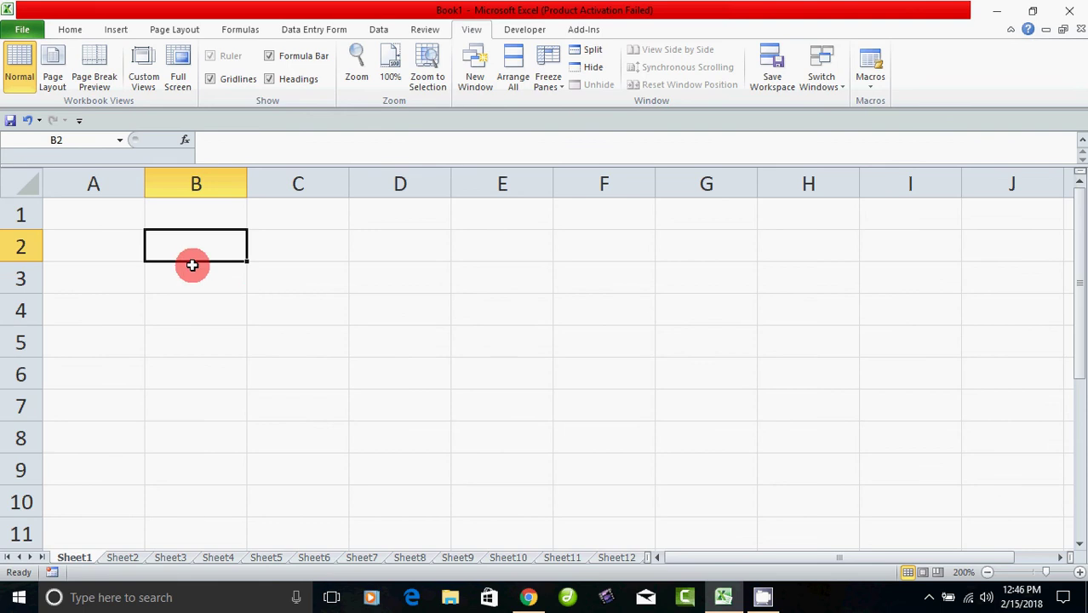
# Step: Download the Loan calculator template from the Office.com Monthly templates category into a new workbook
pyautogui.click(22, 32)
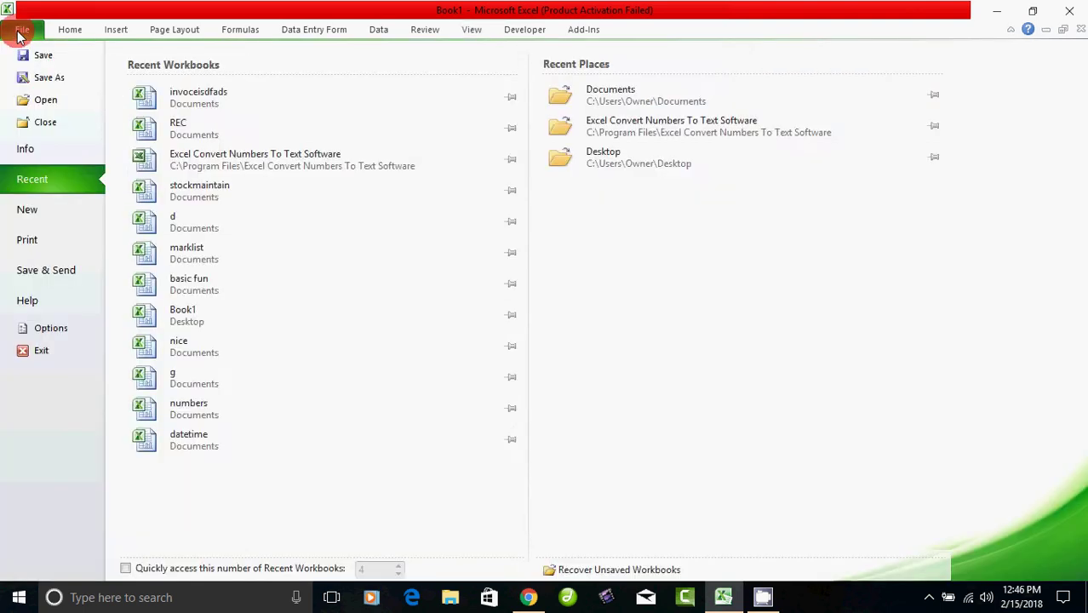
pyautogui.click(42, 211)
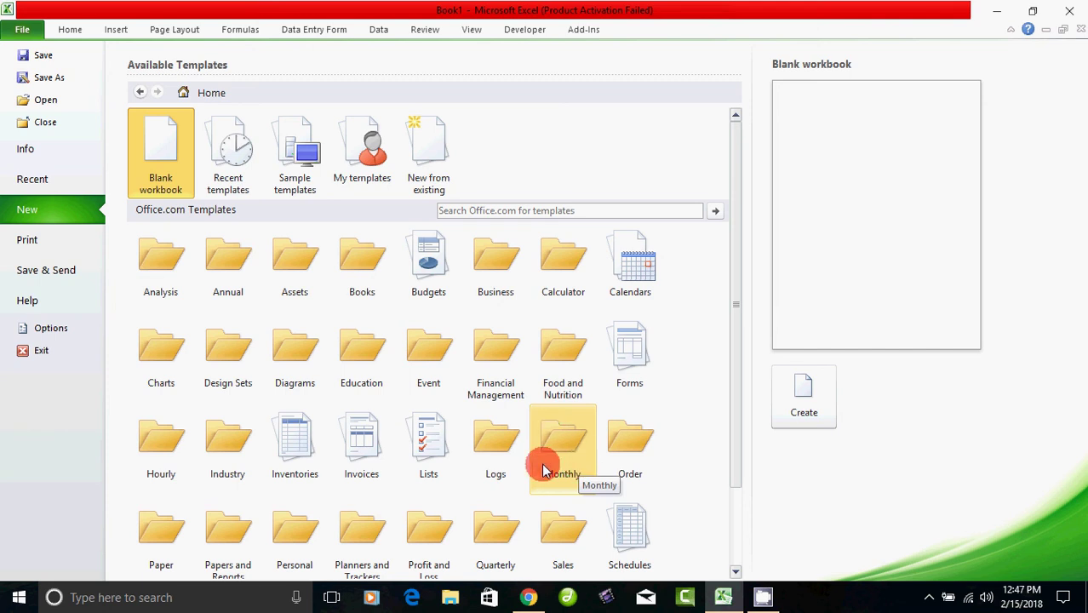
pyautogui.click(569, 444)
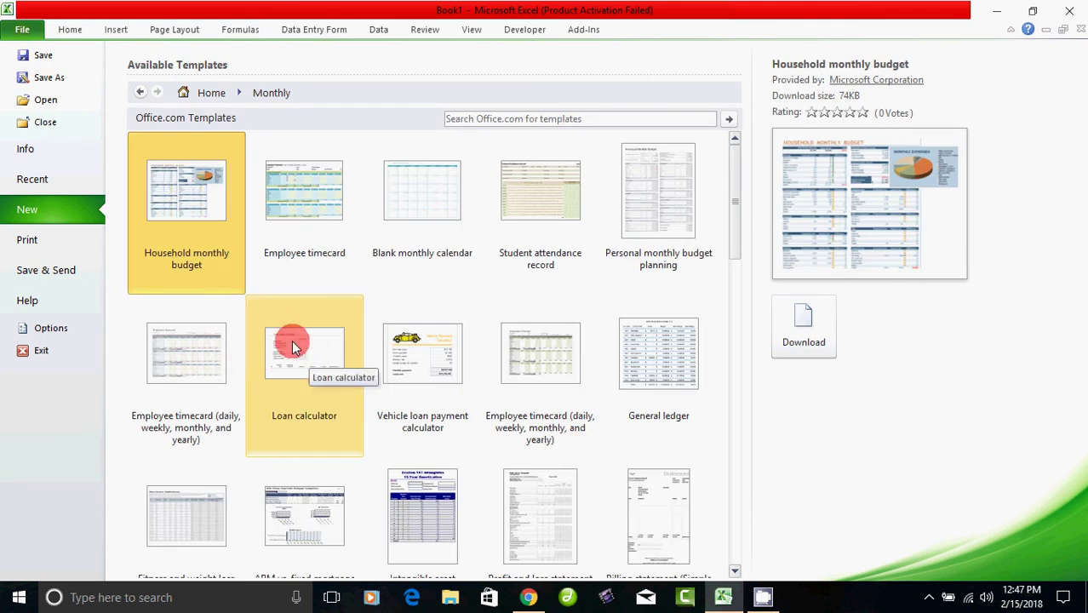
pyautogui.click(310, 362)
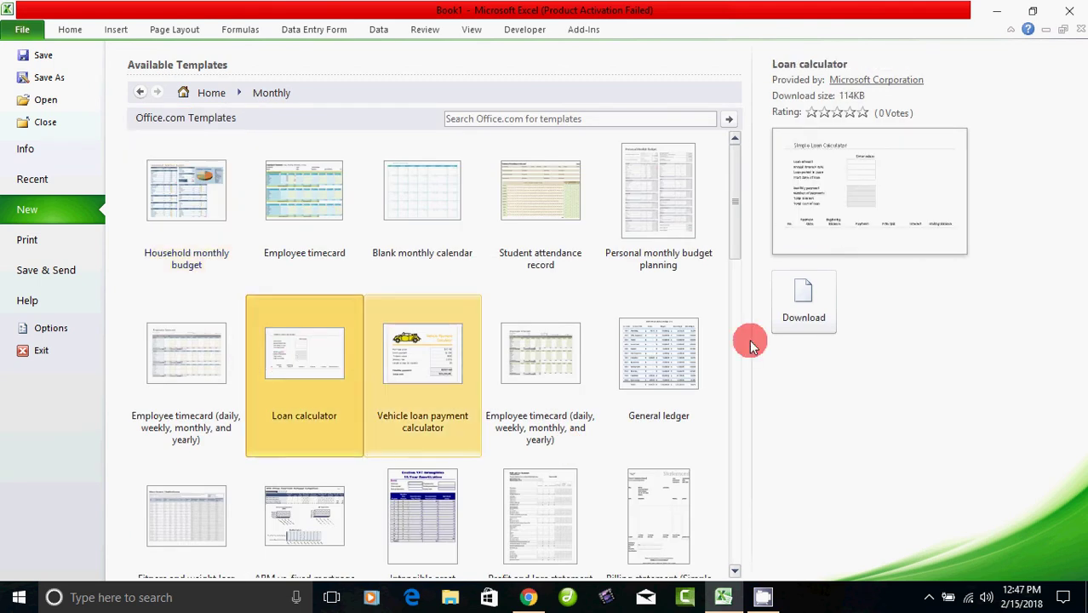
pyautogui.click(805, 311)
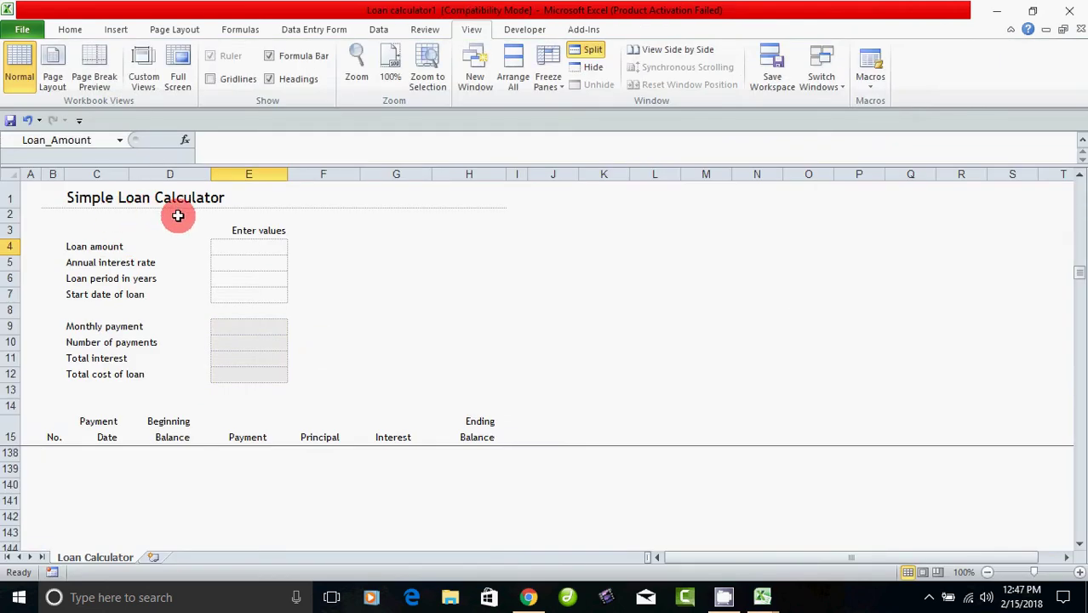
# Step: Zoom the Simple Loan Calculator sheet to 200%
pyautogui.click(358, 68)
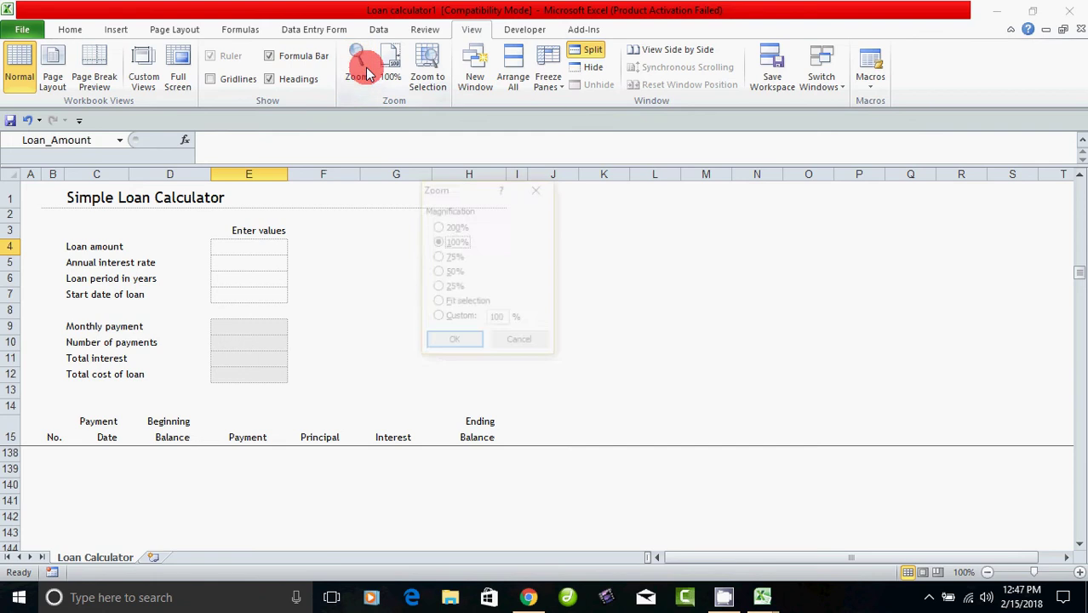
pyautogui.click(454, 229)
pyautogui.click(454, 342)
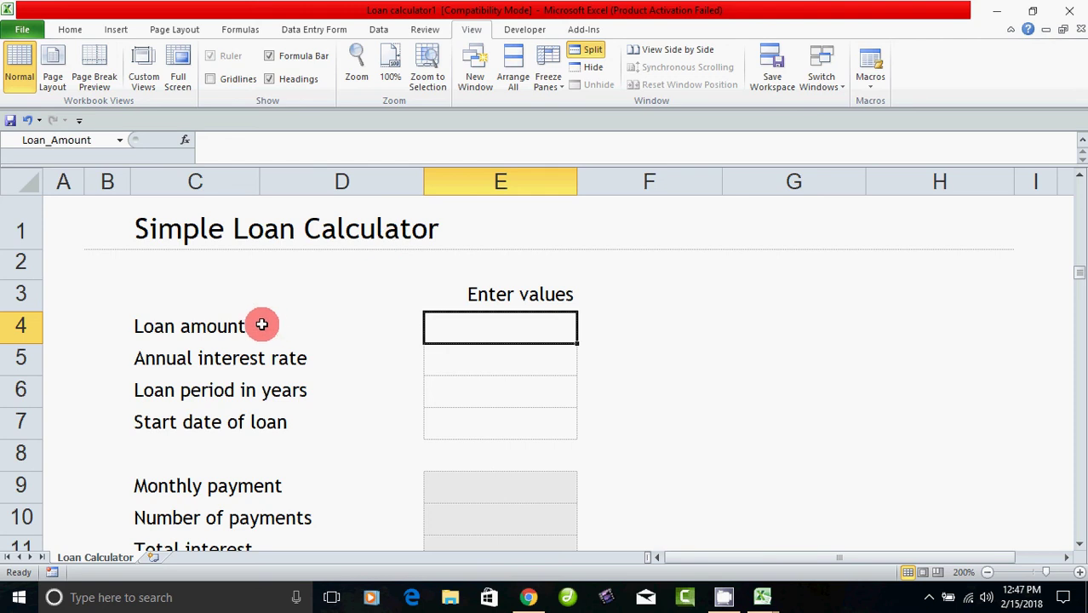
# Step: Select the loan amount input cell E4 after checking the neighbouring C4, D4 and E5 cells
pyautogui.click(214, 330)
pyautogui.click(496, 331)
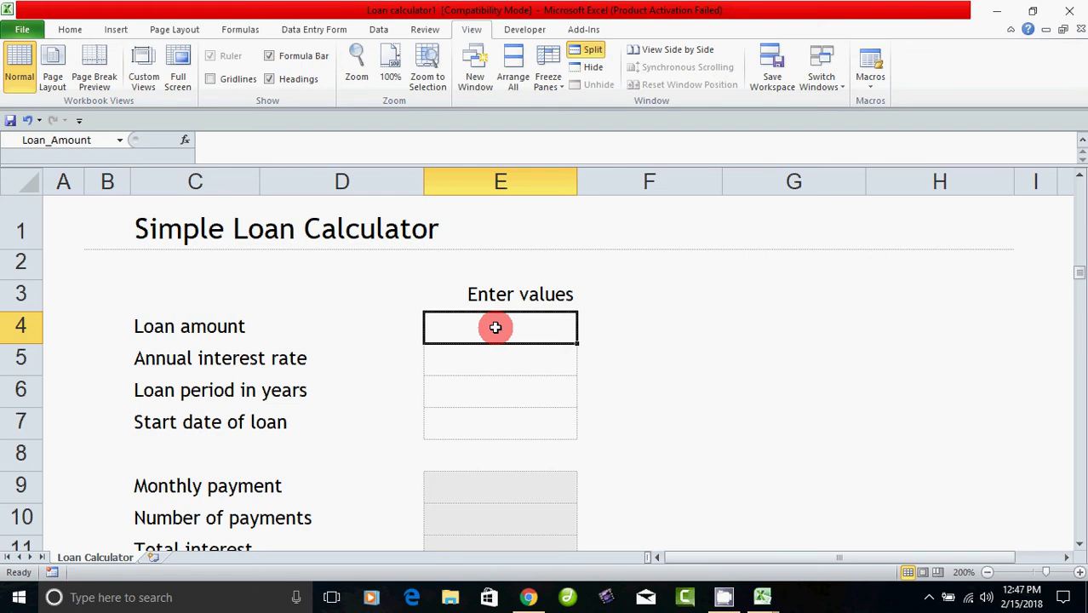
pyautogui.click(508, 357)
pyautogui.click(505, 334)
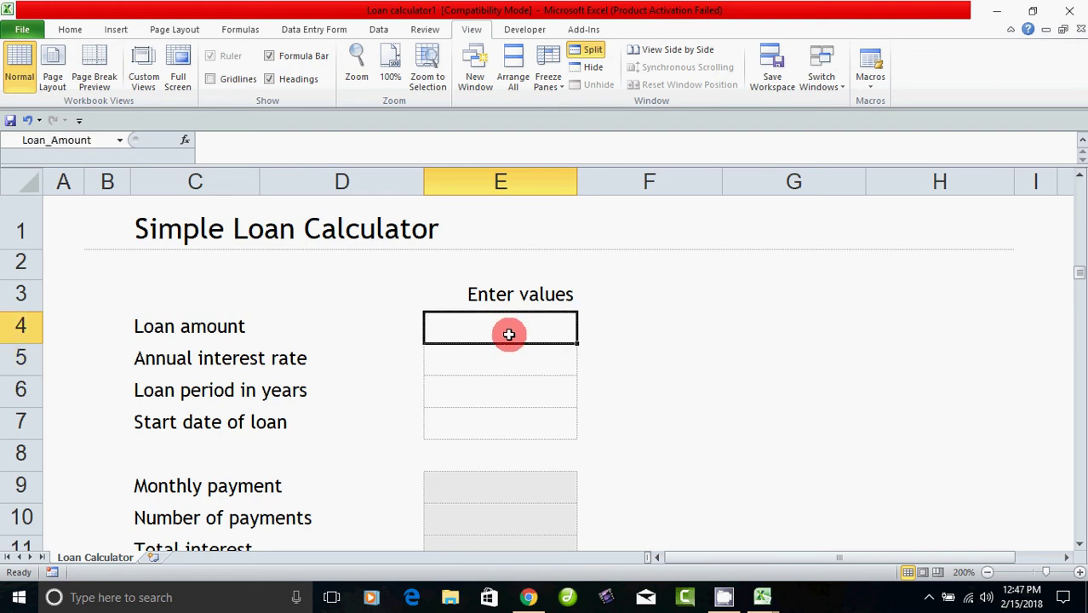
pyautogui.click(288, 332)
pyautogui.click(469, 332)
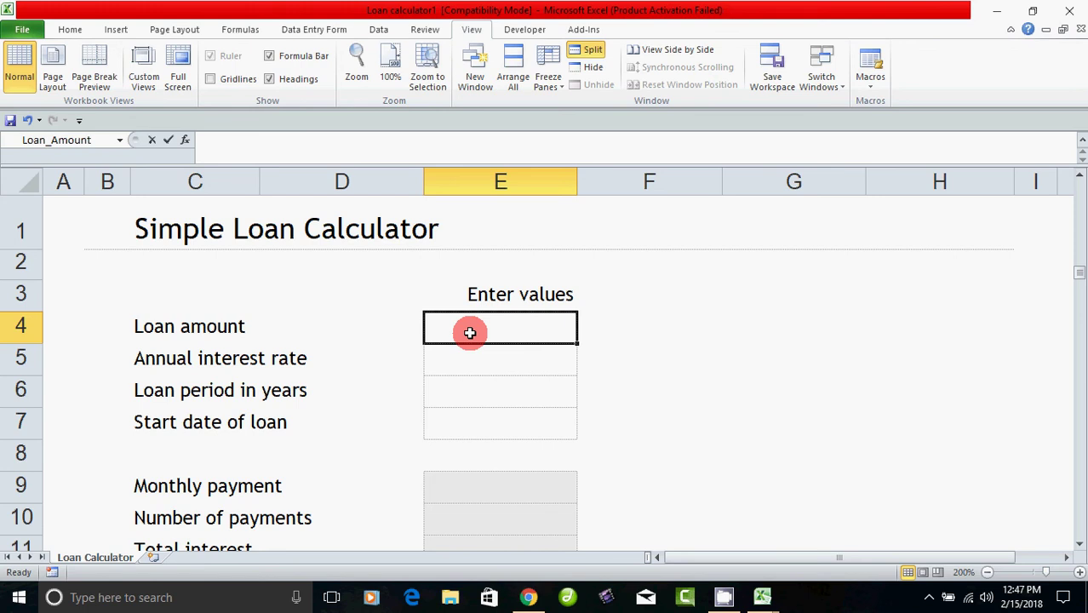
# Step: Fill E4–E7 with loan amount 10000, rate 5, period 2 years and start date =now()
pyautogui.write('10000')
pyautogui.press('Return')
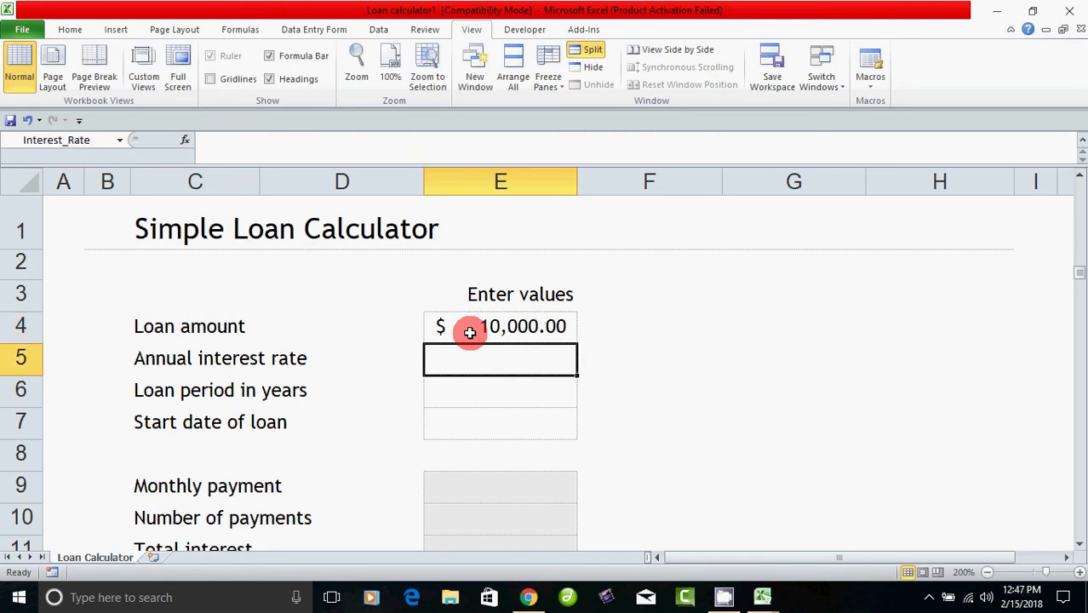
pyautogui.write('5')
pyautogui.press('Return')
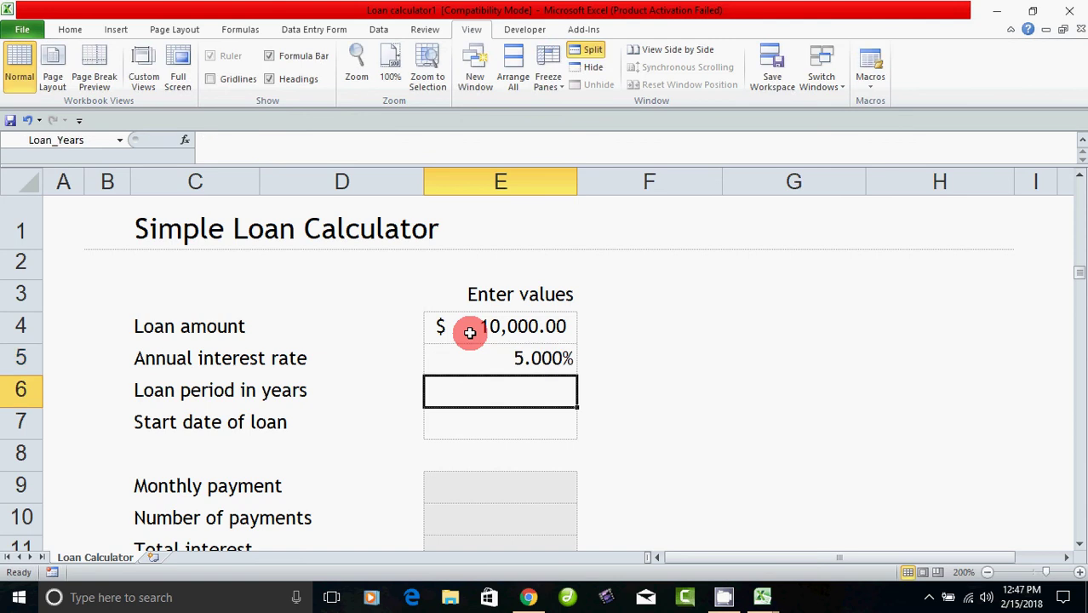
pyautogui.write('2')
pyautogui.press('Return')
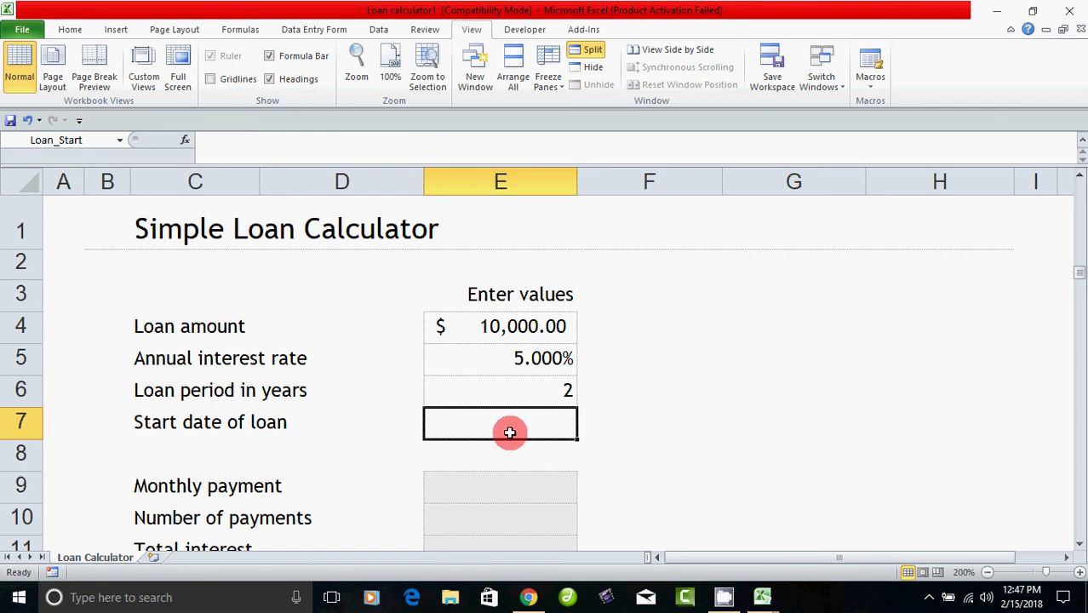
pyautogui.write('=')
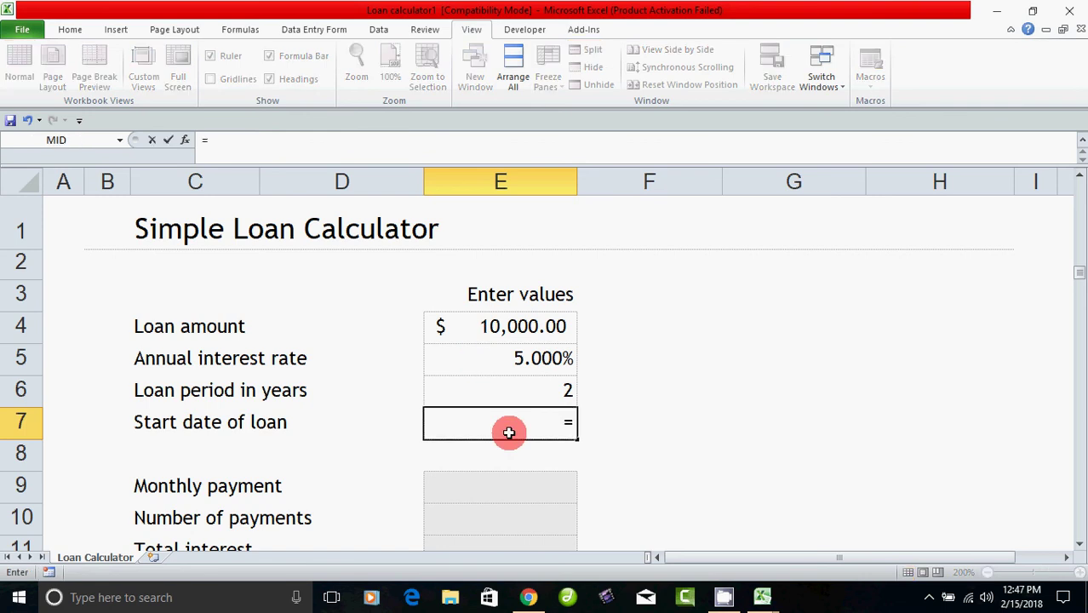
pyautogui.write('now()')
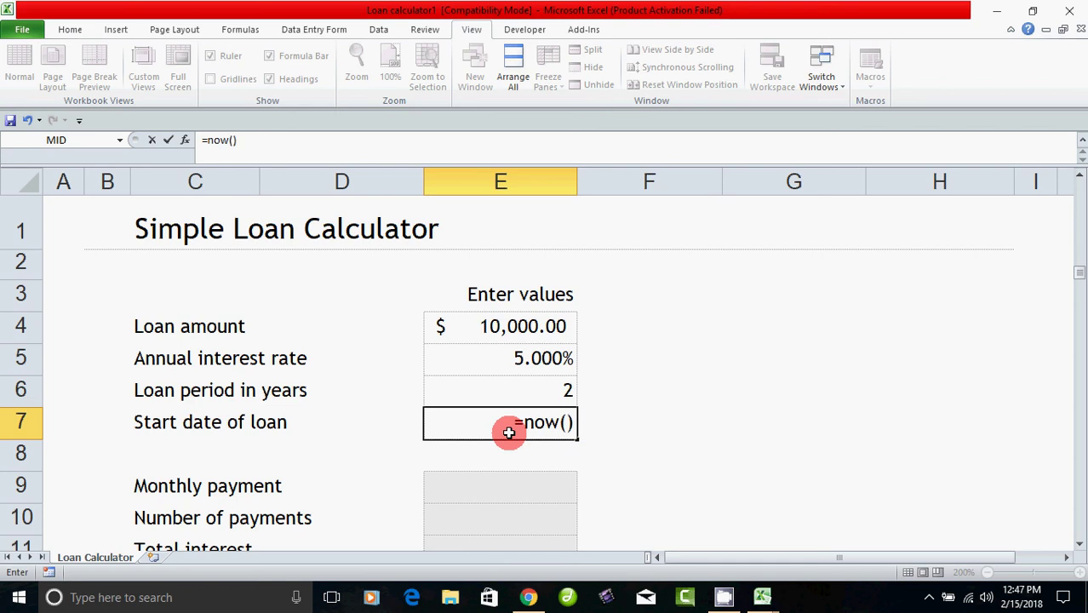
pyautogui.press('Return')
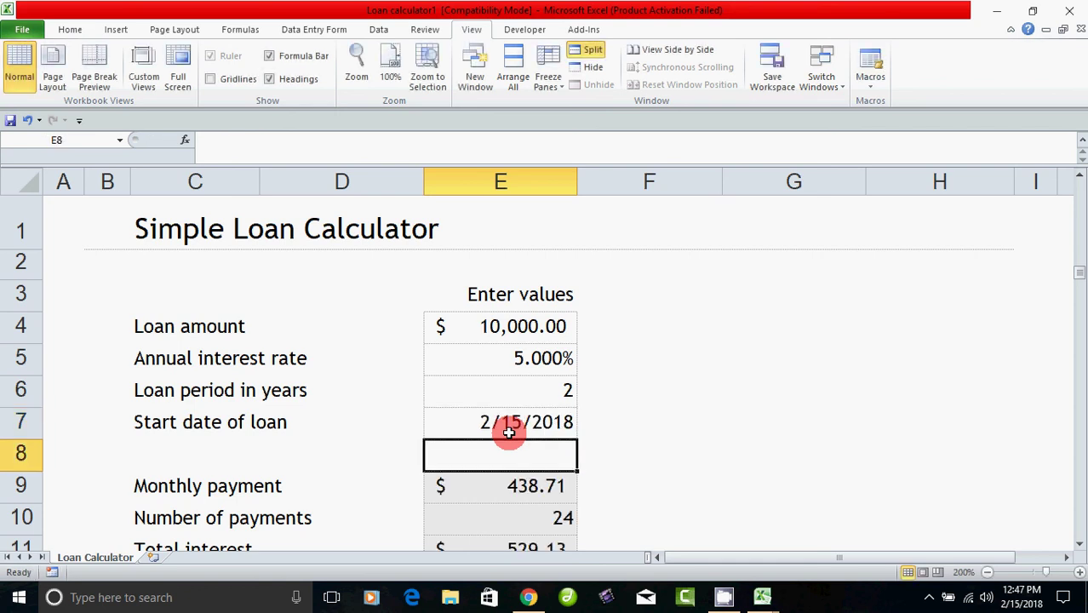
# Step: Review the monthly payment and payment-count formulas in E9 and E10, then zoom back to 100%
pyautogui.click(529, 495)
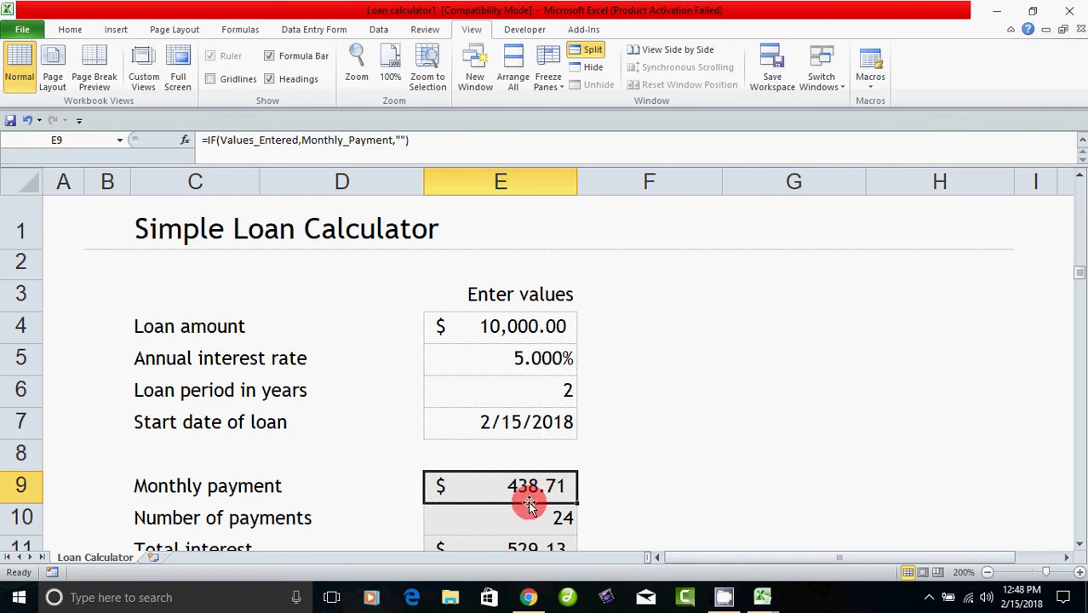
pyautogui.click(534, 530)
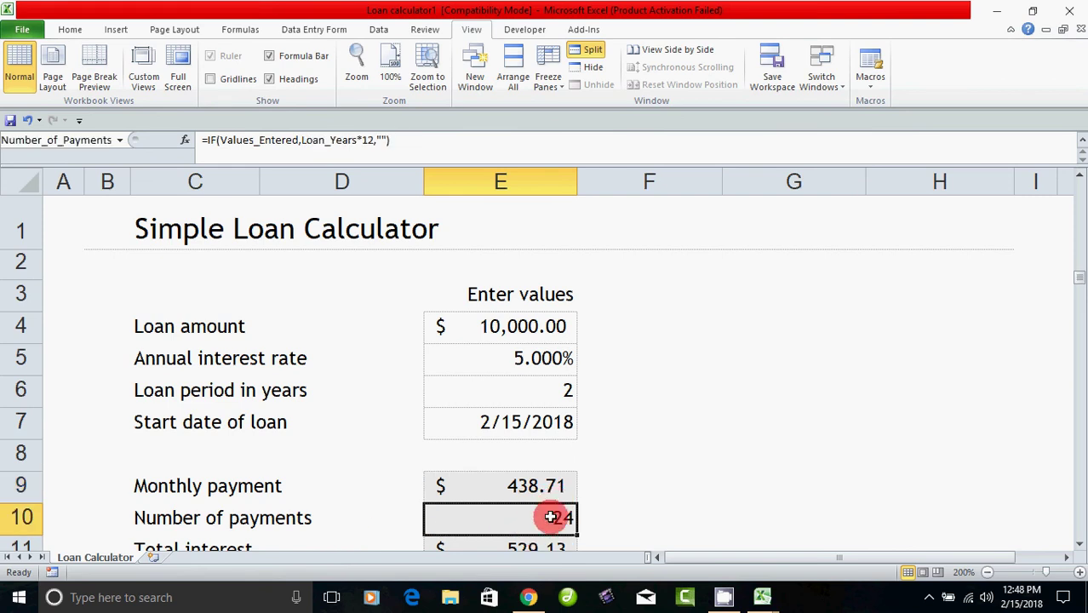
pyautogui.click(357, 68)
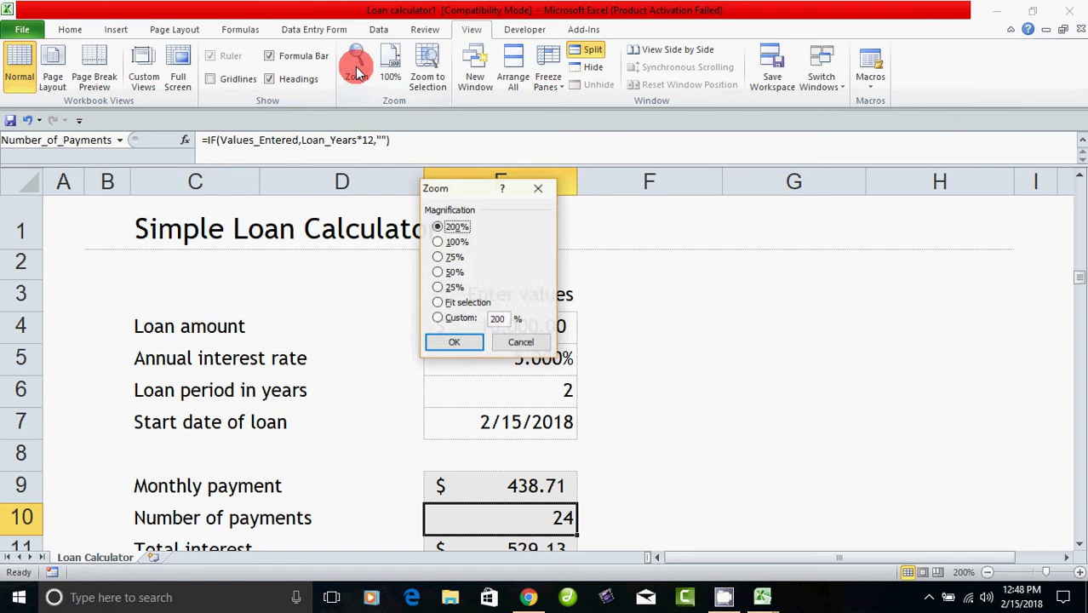
pyautogui.click(438, 242)
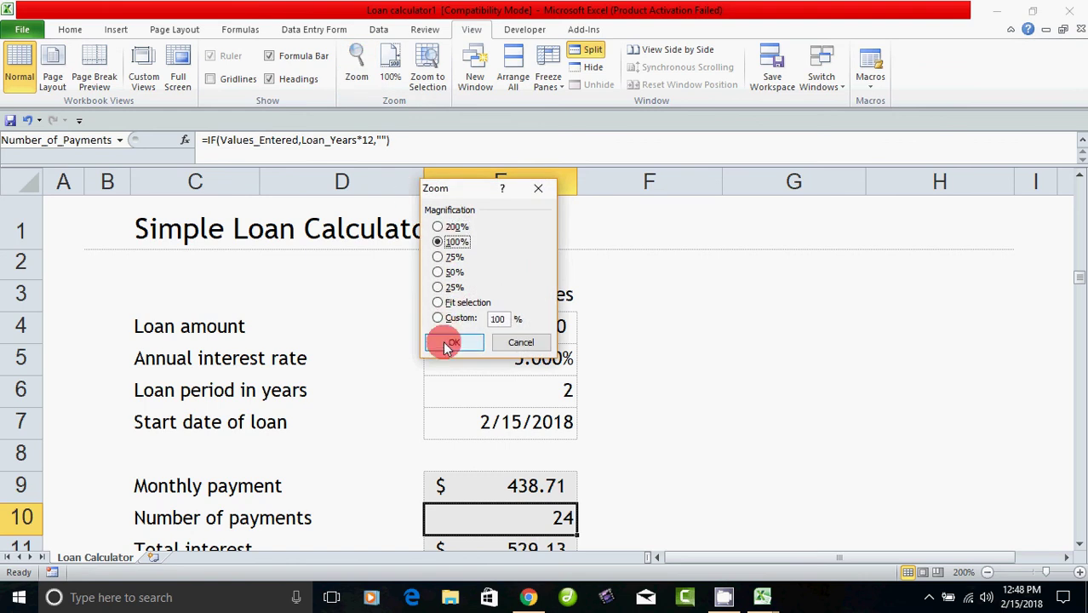
pyautogui.click(452, 343)
pyautogui.click(277, 357)
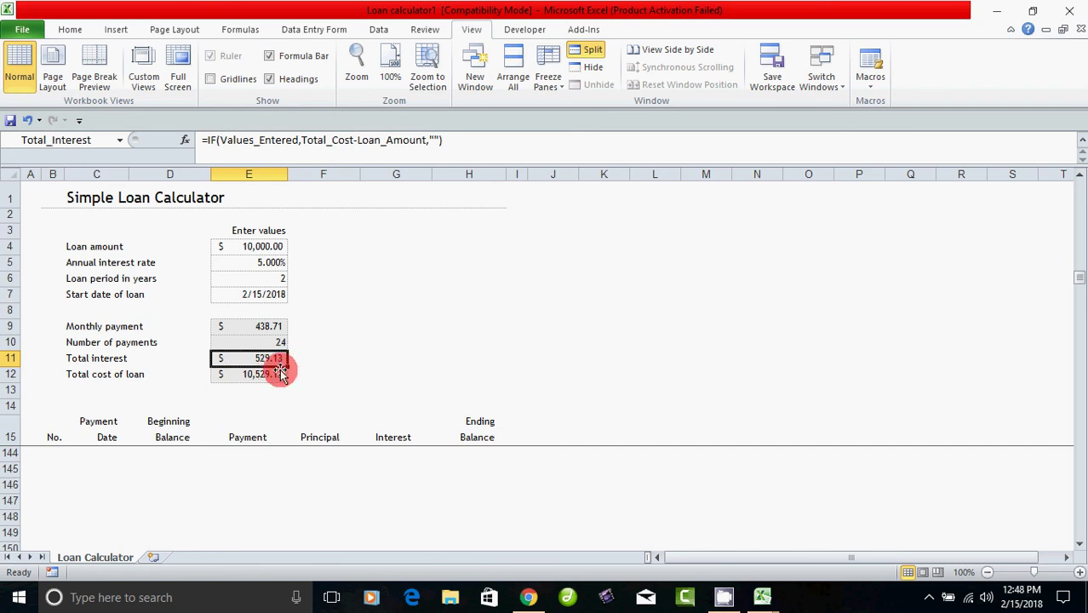
pyautogui.click(122, 376)
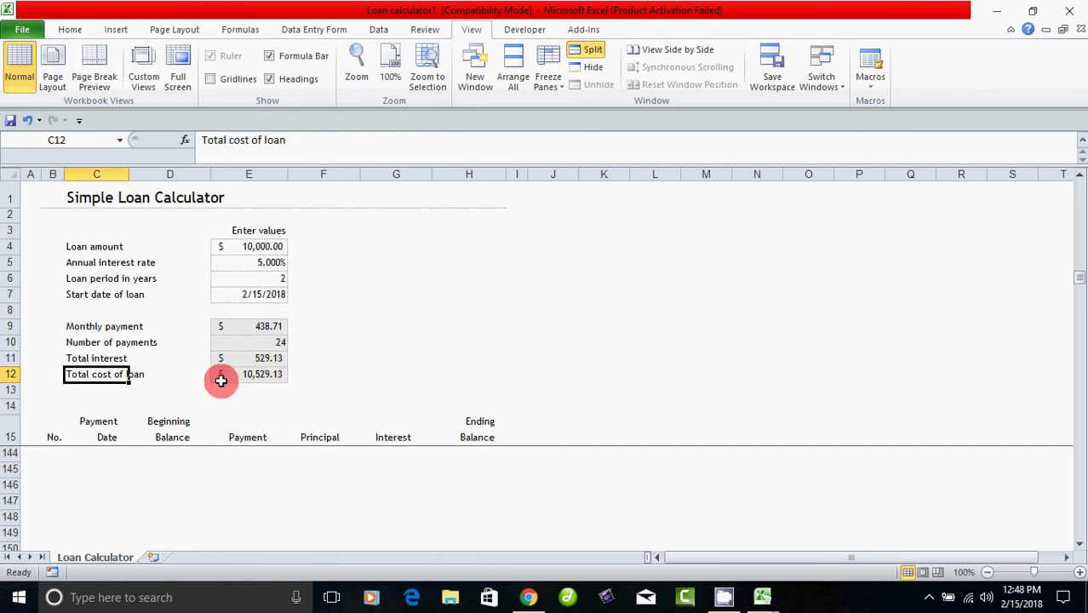
pyautogui.click(257, 378)
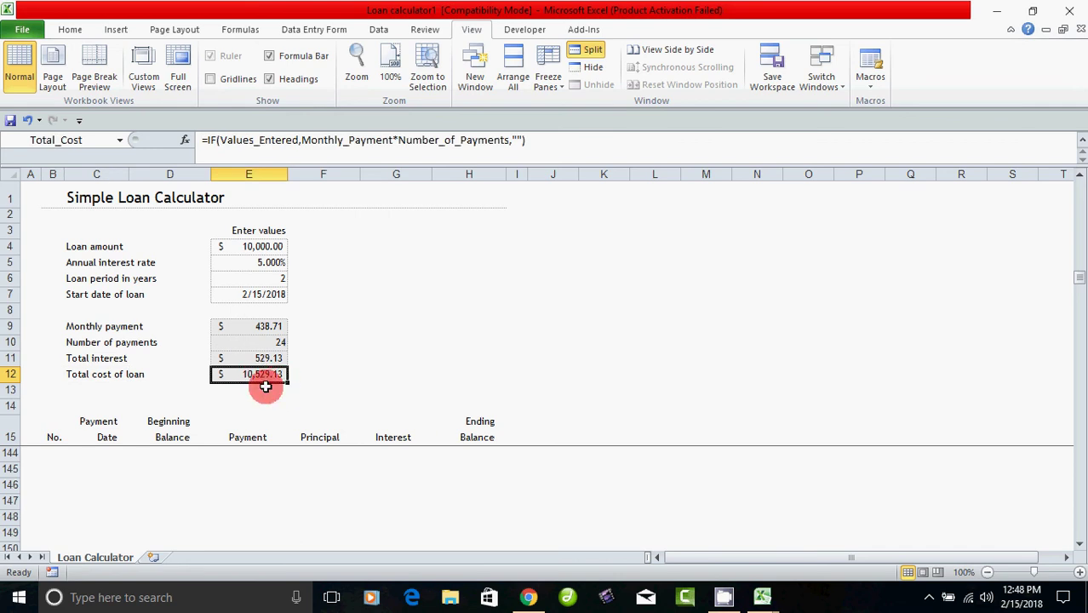
pyautogui.click(265, 388)
pyautogui.press('Down')
pyautogui.press('Down')
pyautogui.press('Down')
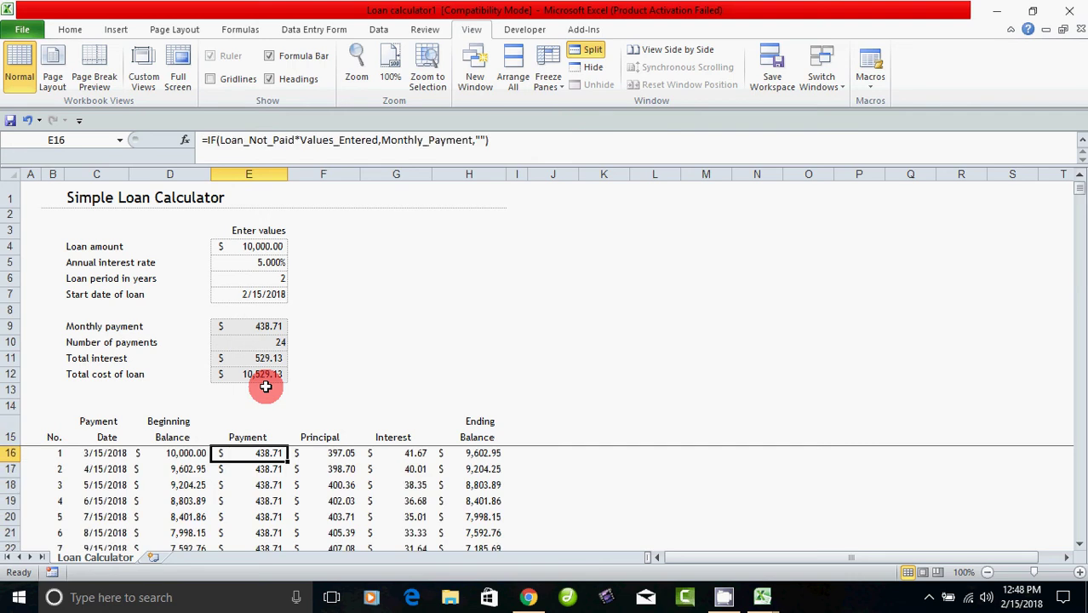
pyautogui.click(106, 452)
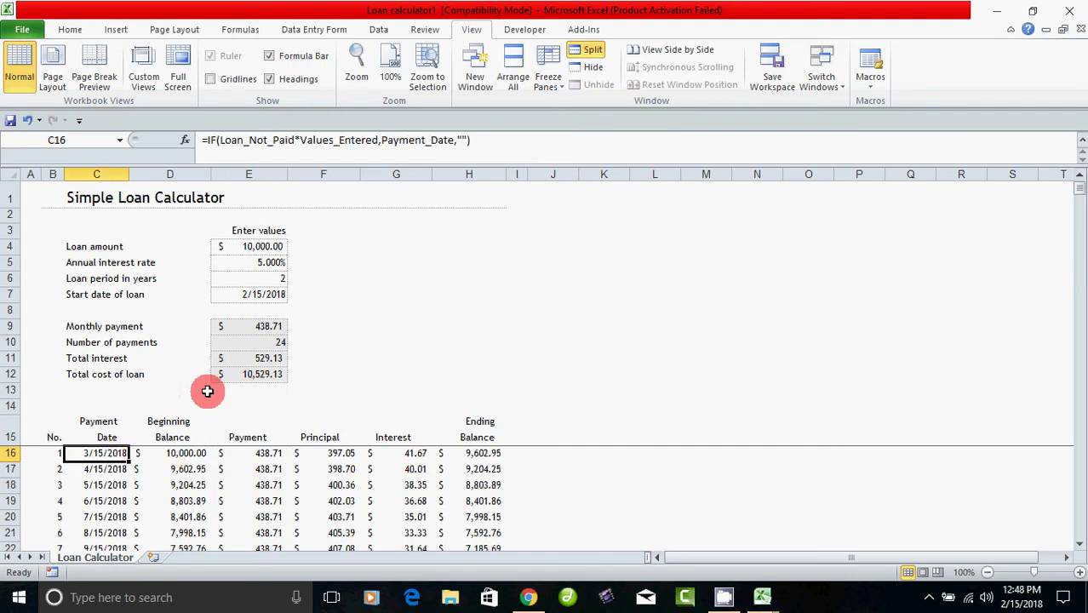
pyautogui.click(266, 297)
pyautogui.click(111, 454)
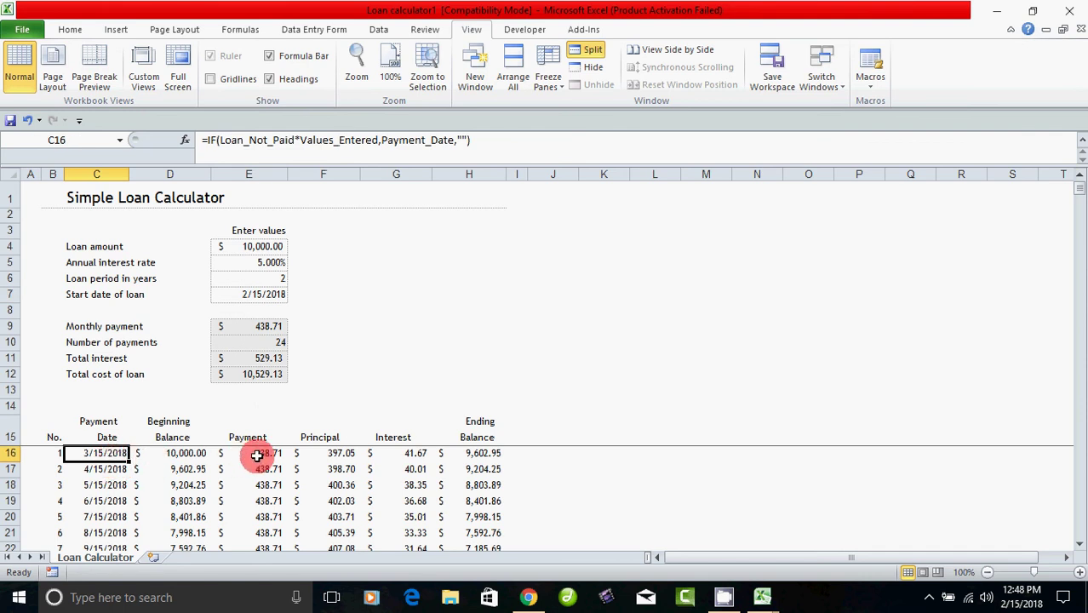
pyautogui.click(111, 469)
pyautogui.scroll(-4, 154, 473)
pyautogui.scroll(-4, 154, 473)
pyautogui.scroll(1, 153, 471)
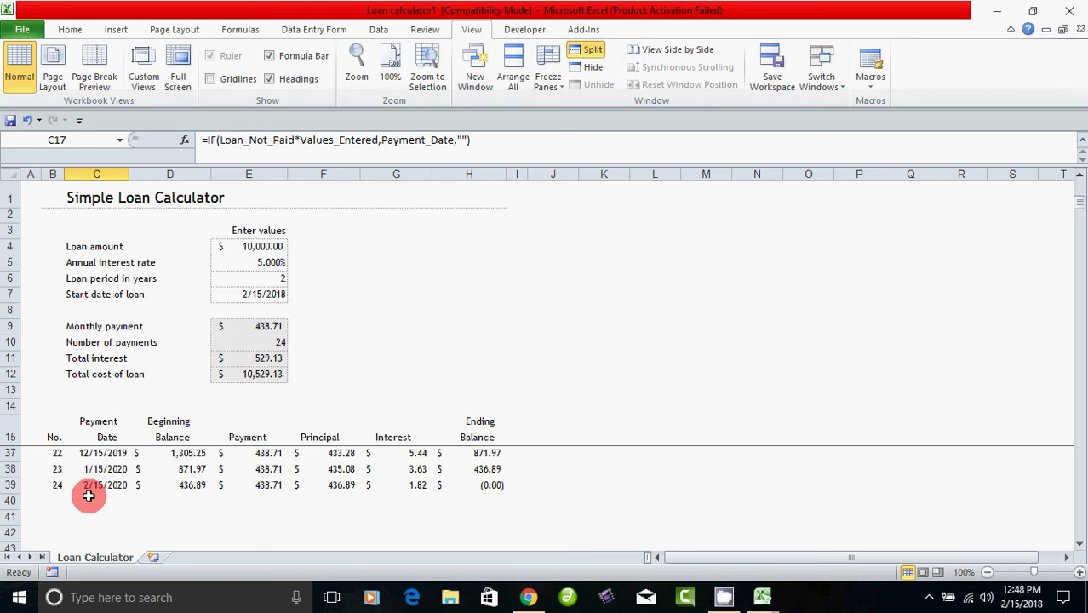
pyautogui.scroll(2, 205, 491)
pyautogui.scroll(5, 205, 491)
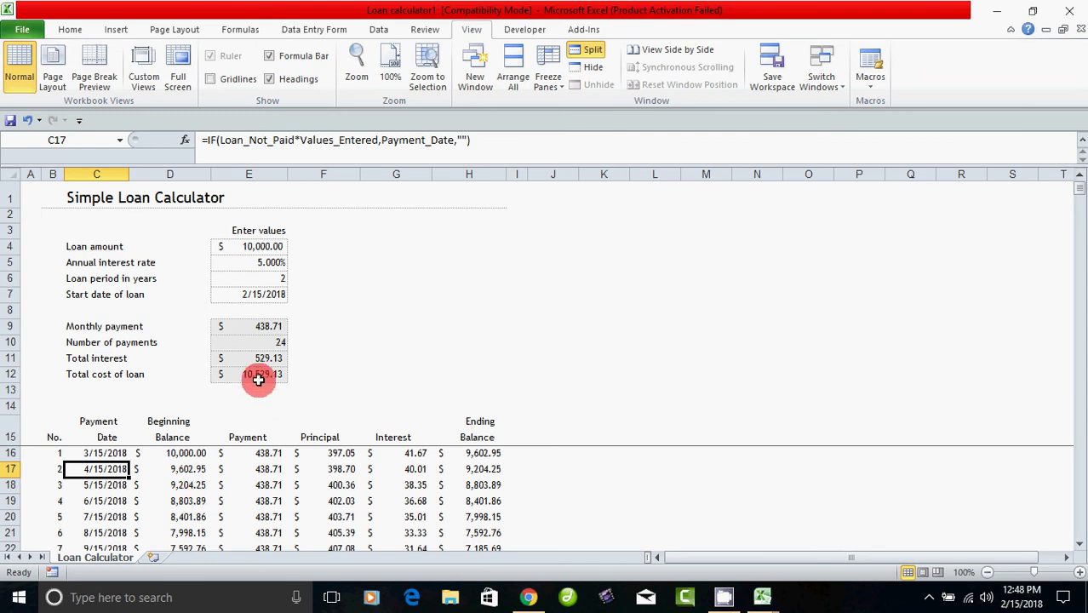
pyautogui.click(258, 377)
pyautogui.click(266, 359)
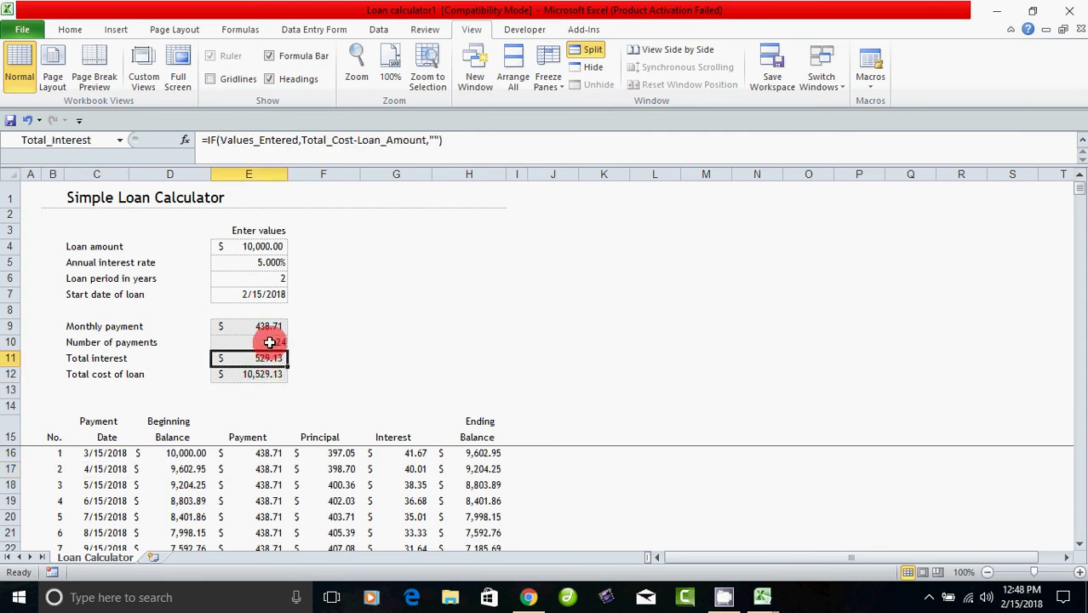
pyautogui.click(267, 341)
pyautogui.click(268, 327)
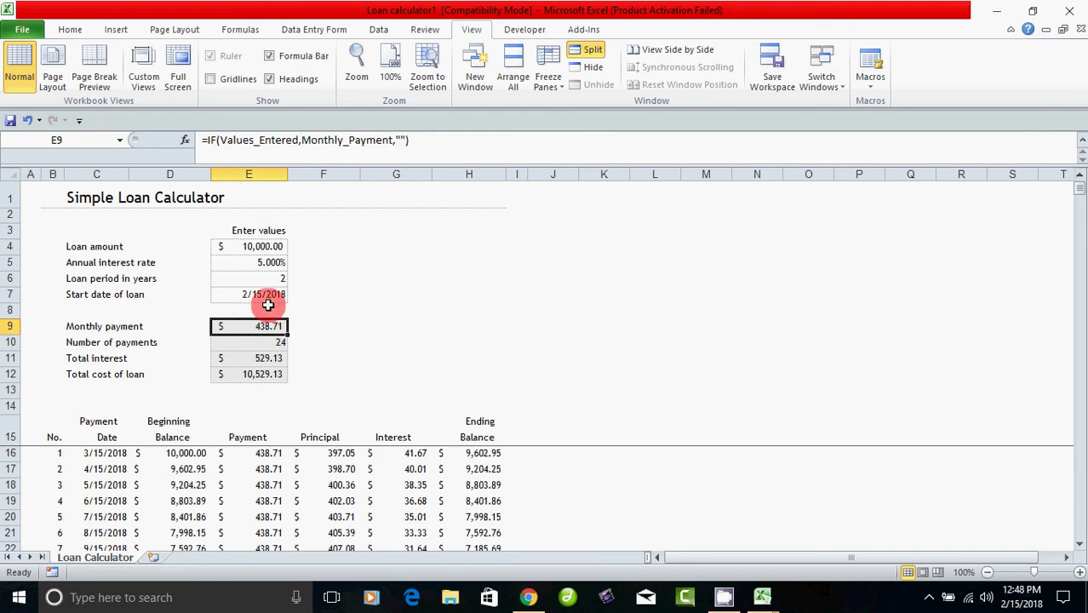
pyautogui.click(267, 304)
pyautogui.click(267, 294)
pyautogui.click(267, 278)
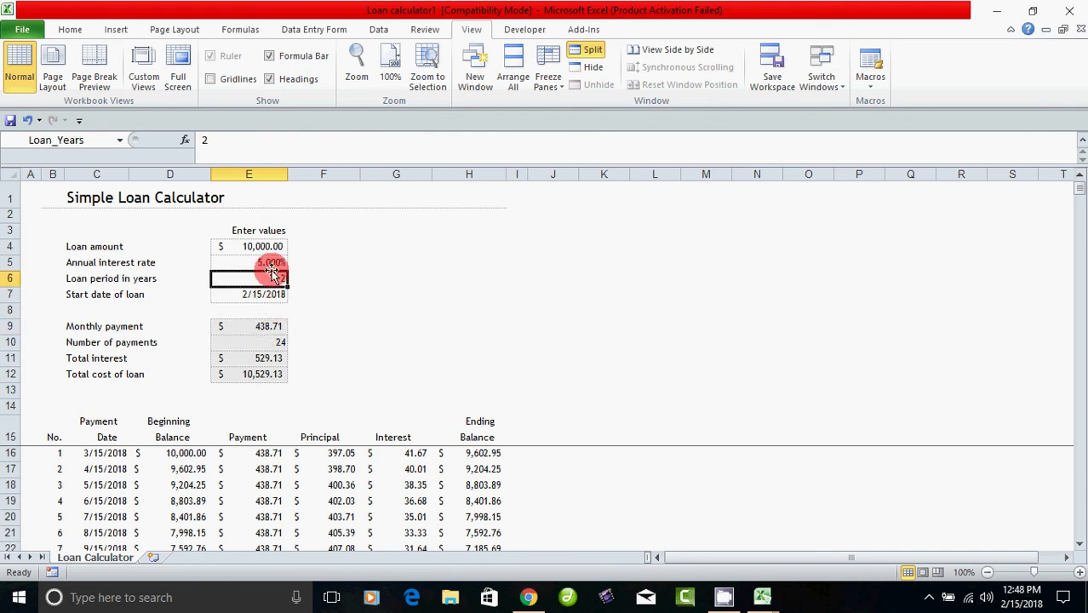
pyautogui.click(270, 264)
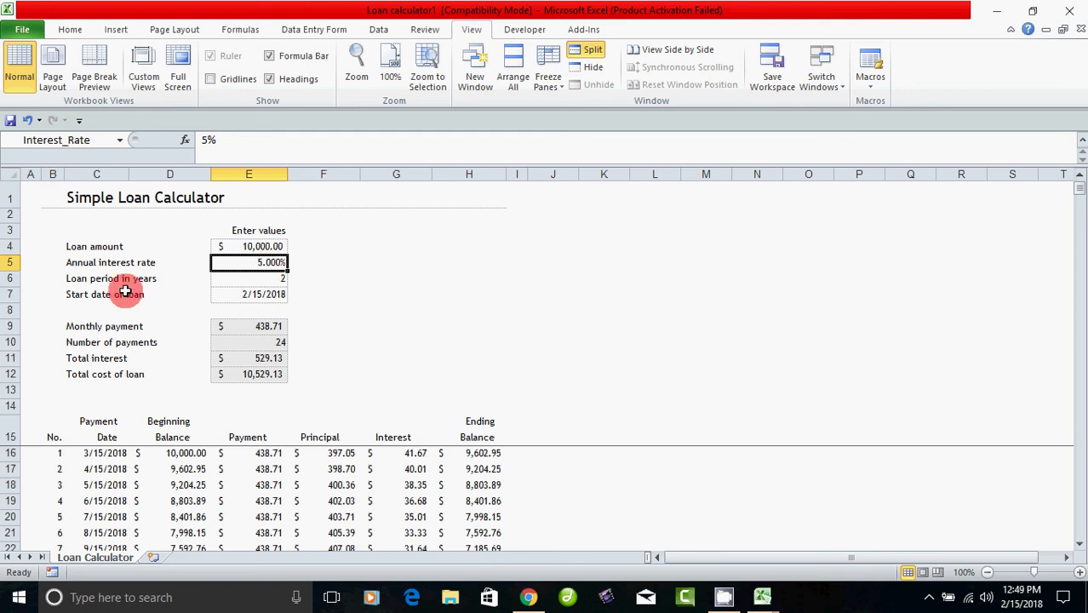
pyautogui.click(269, 246)
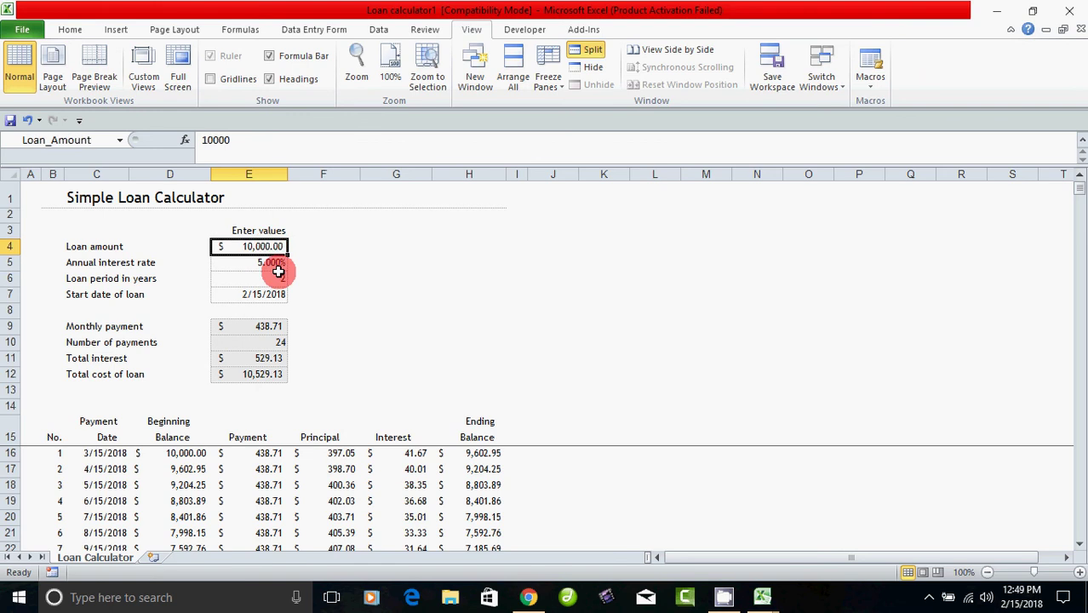
# Step: Change the loan amount to 20000 and check the new monthly payment and total cost
pyautogui.write('20000')
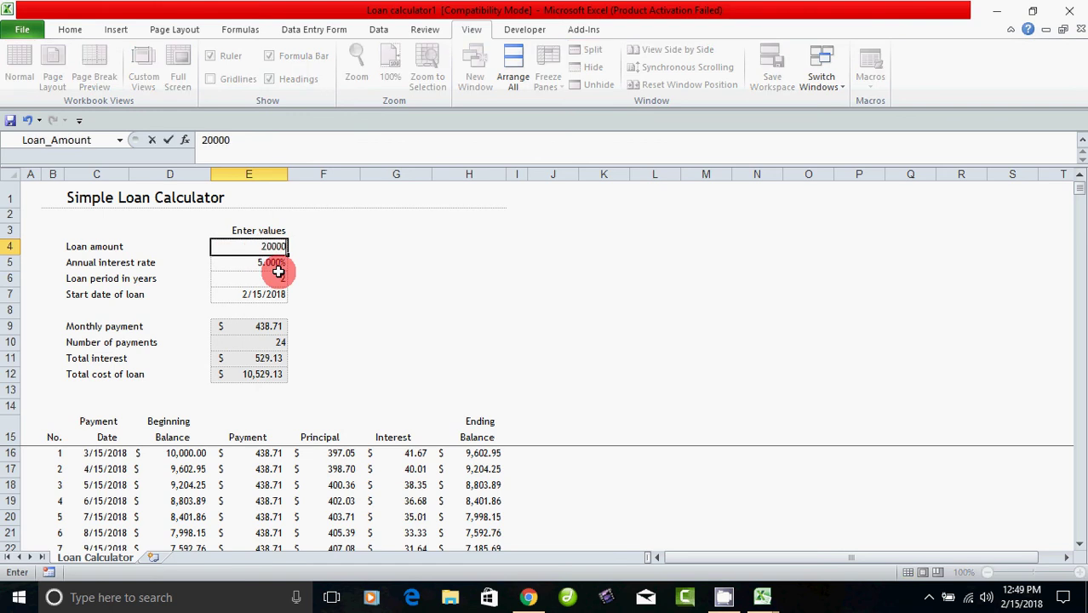
pyautogui.click(279, 270)
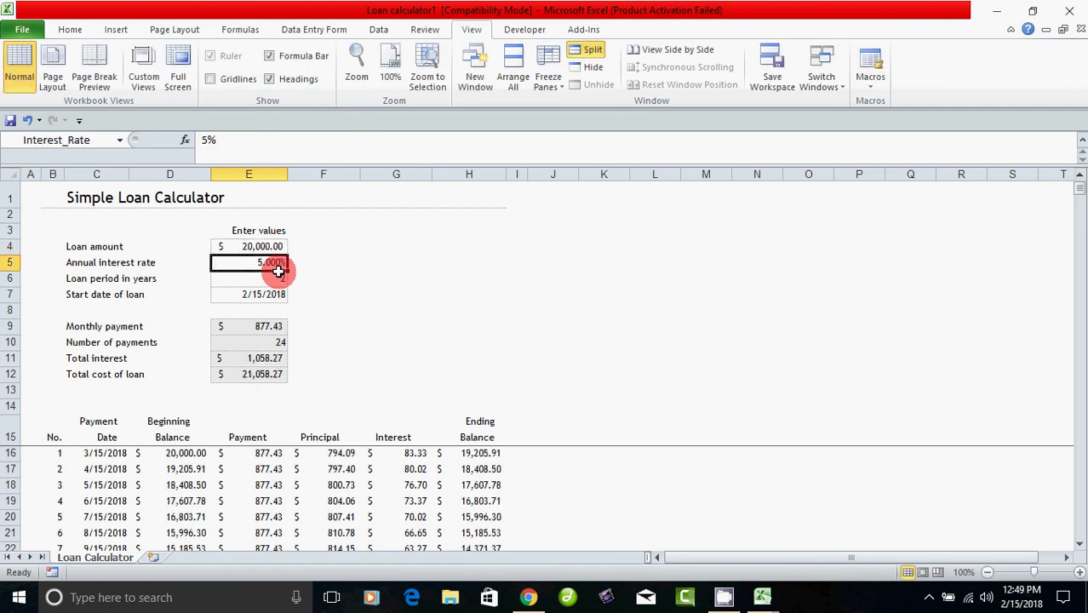
pyautogui.click(259, 331)
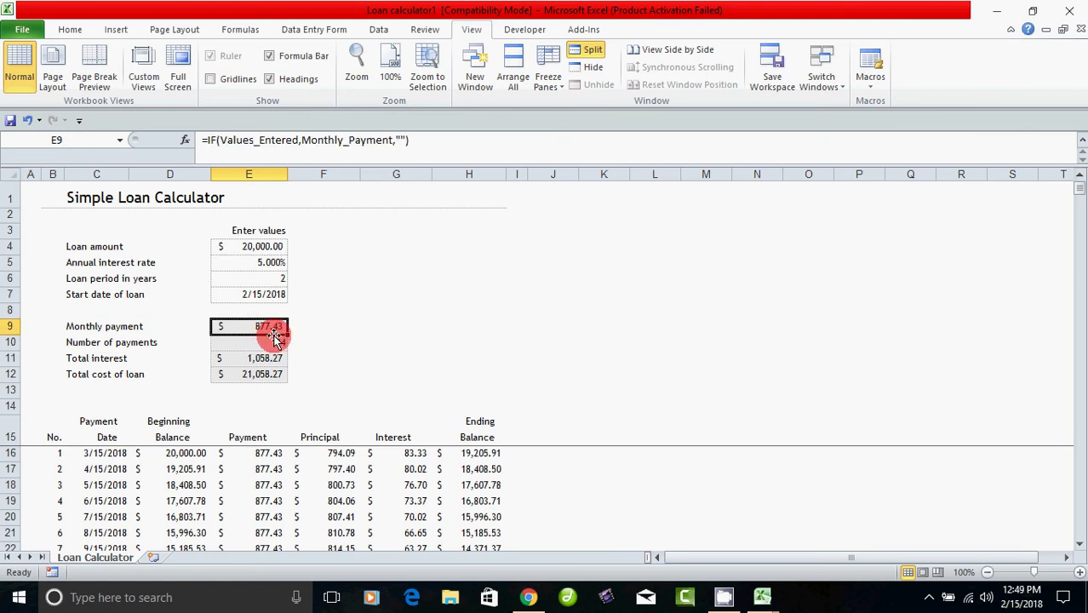
pyautogui.click(269, 379)
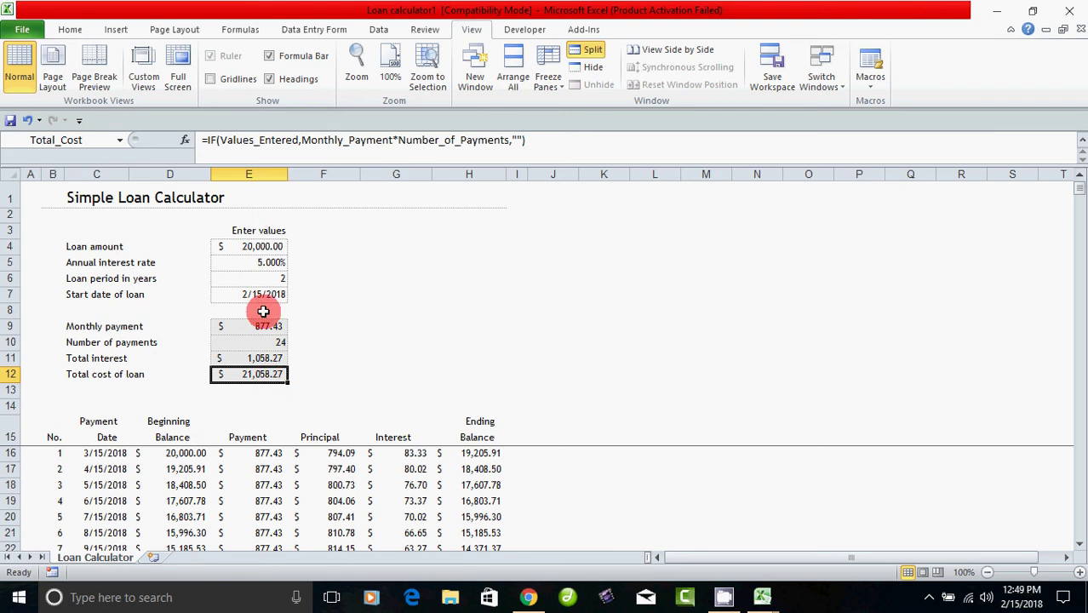
# Step: Set the annual interest rate to 10% and review the recalculated payment, interest and cost figures
pyautogui.click(269, 263)
pyautogui.write('1')
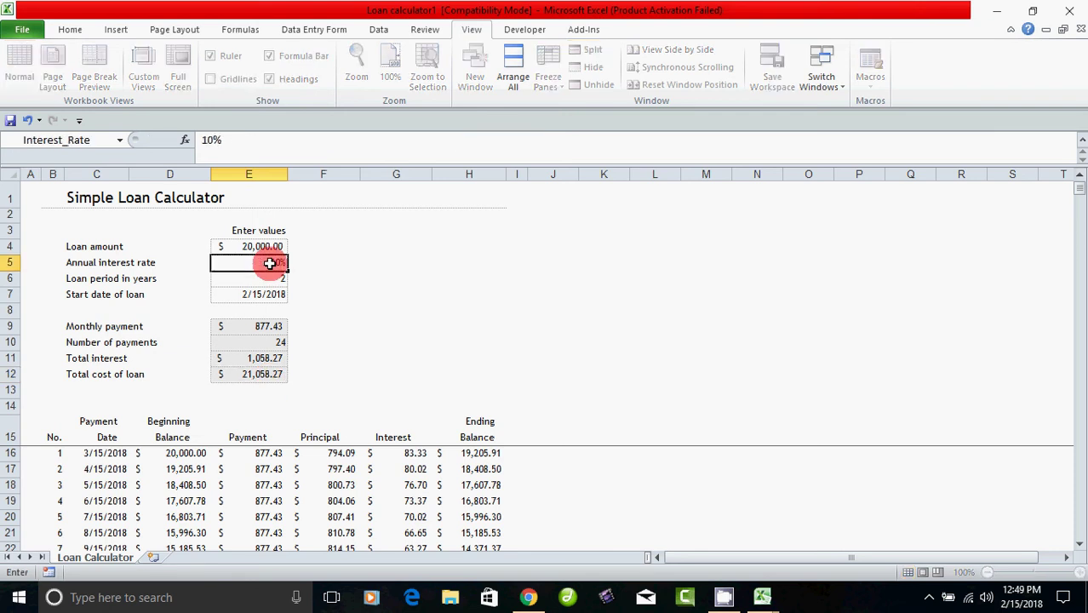
pyautogui.write('0')
pyautogui.press('Return')
pyautogui.click(276, 341)
pyautogui.click(281, 373)
pyautogui.click(281, 358)
pyautogui.click(281, 327)
pyautogui.click(281, 294)
pyautogui.click(280, 277)
pyautogui.click(223, 246)
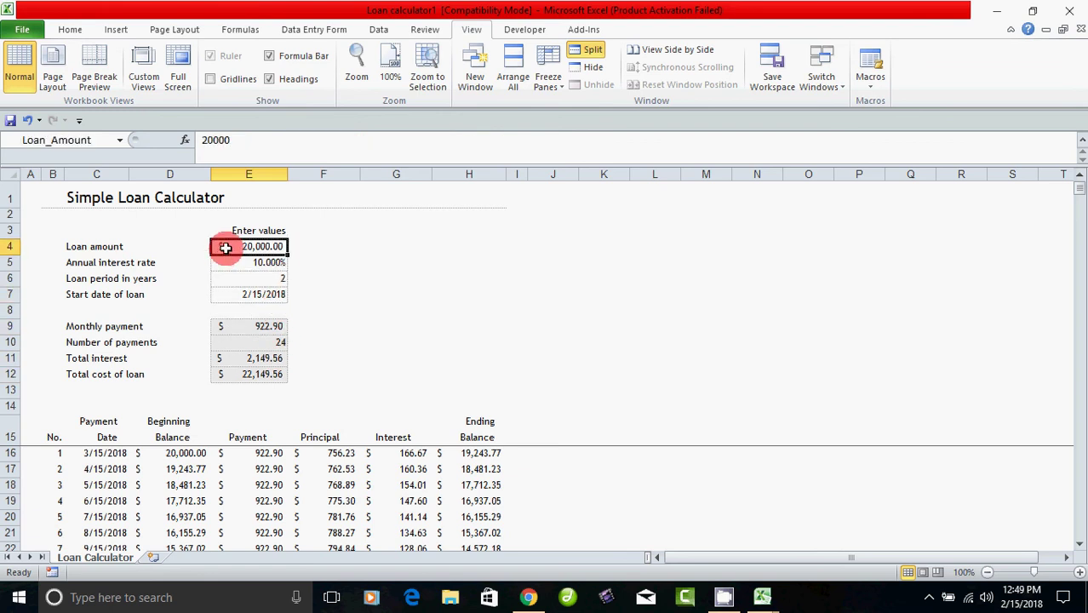
# Step: In Format Cells, give cell E4 the Currency format with the ₹ English (India) symbol
pyautogui.rightClick(247, 247)
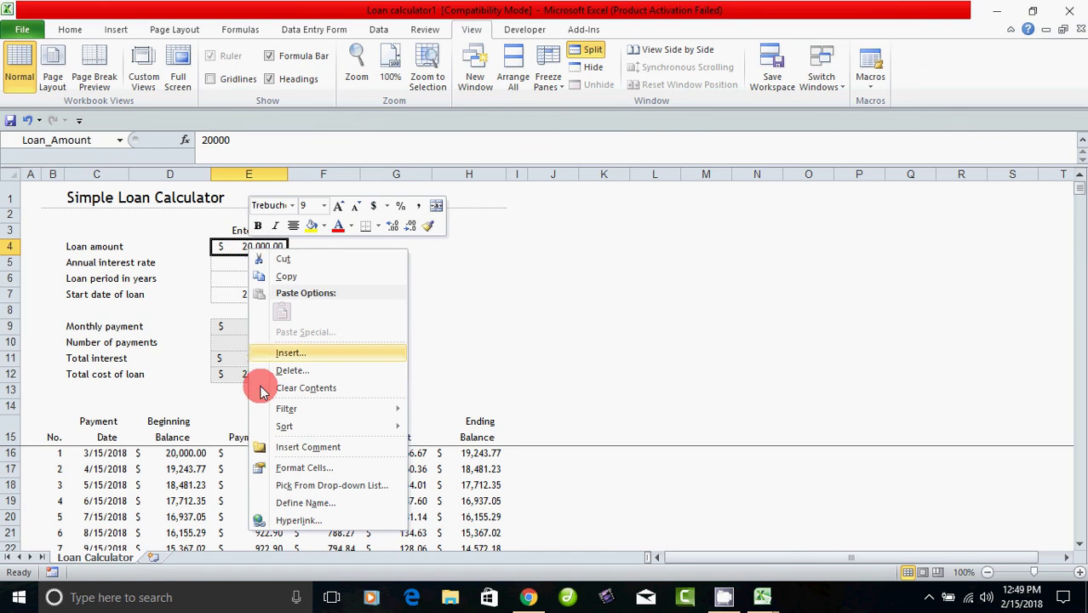
pyautogui.click(296, 468)
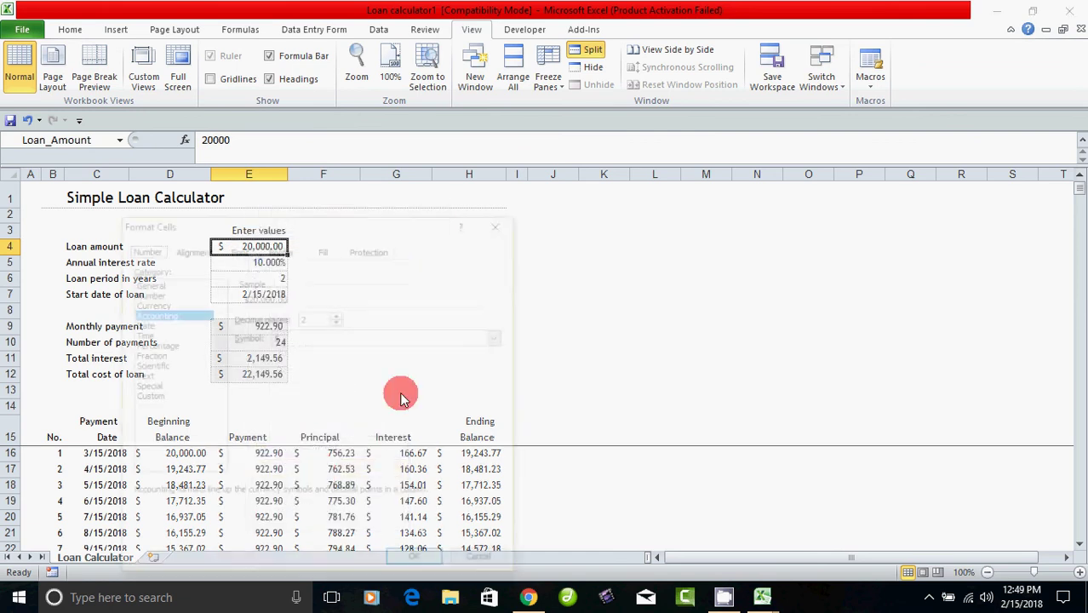
pyautogui.click(152, 303)
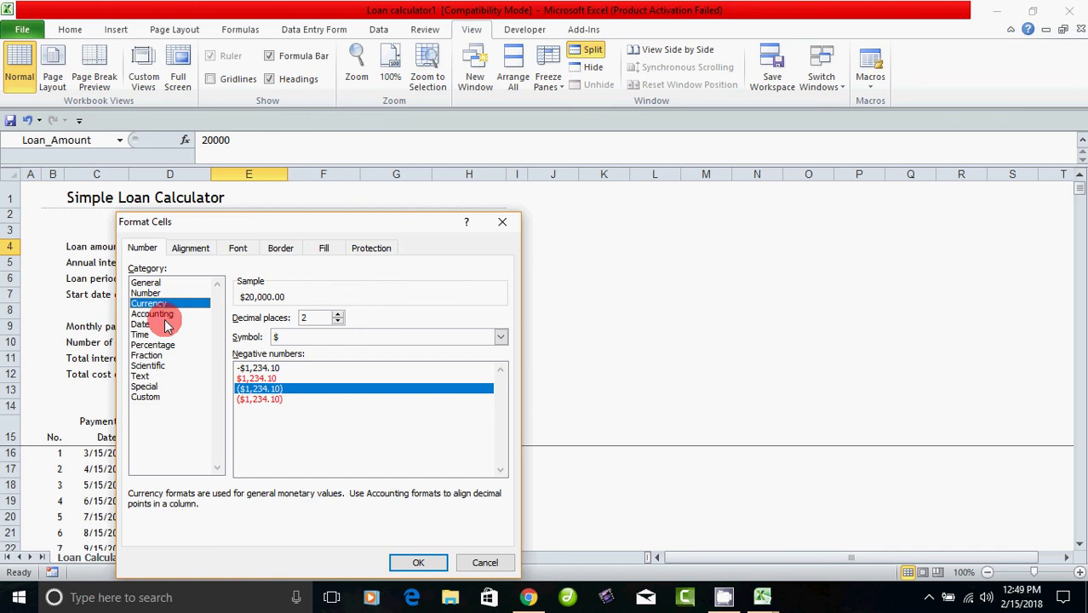
pyautogui.click(501, 339)
pyautogui.click(501, 403)
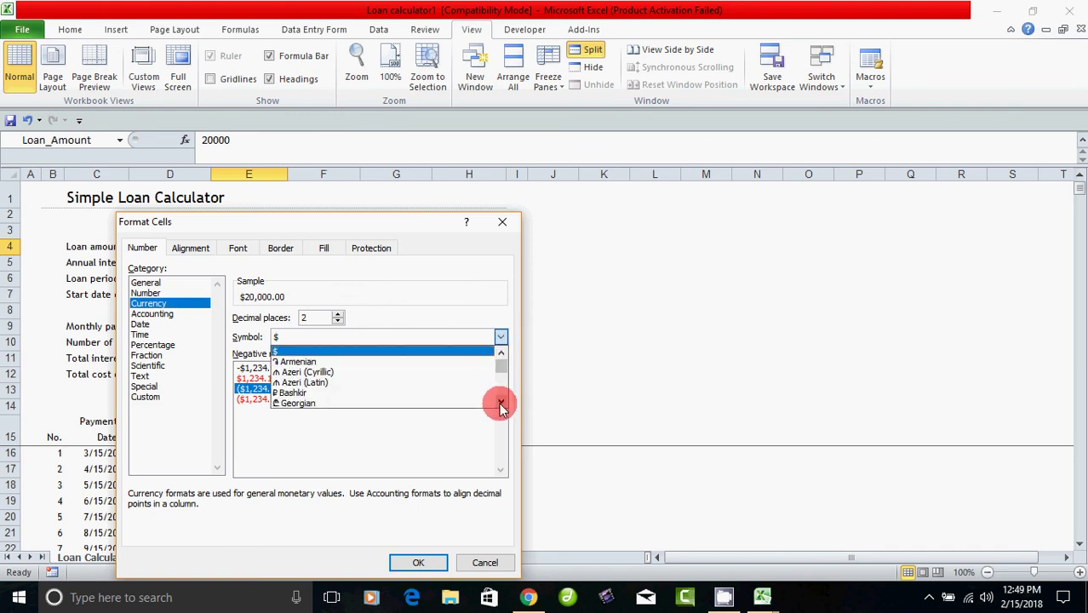
pyautogui.moveTo(501, 403); pyautogui.dragTo(501, 405)
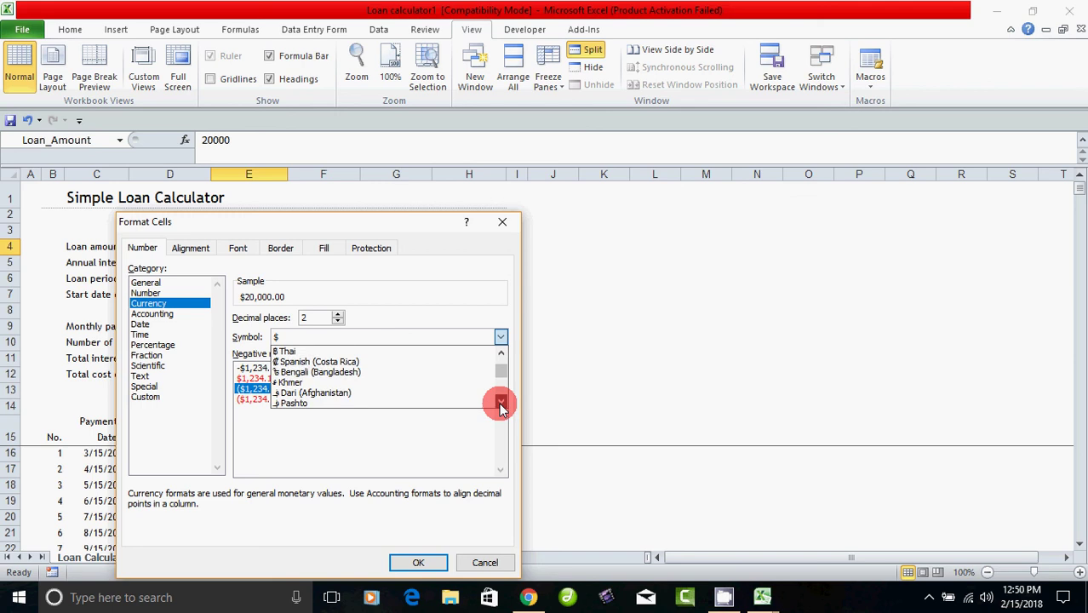
pyautogui.moveTo(501, 406); pyautogui.dragTo(330, 392)
pyautogui.click(416, 564)
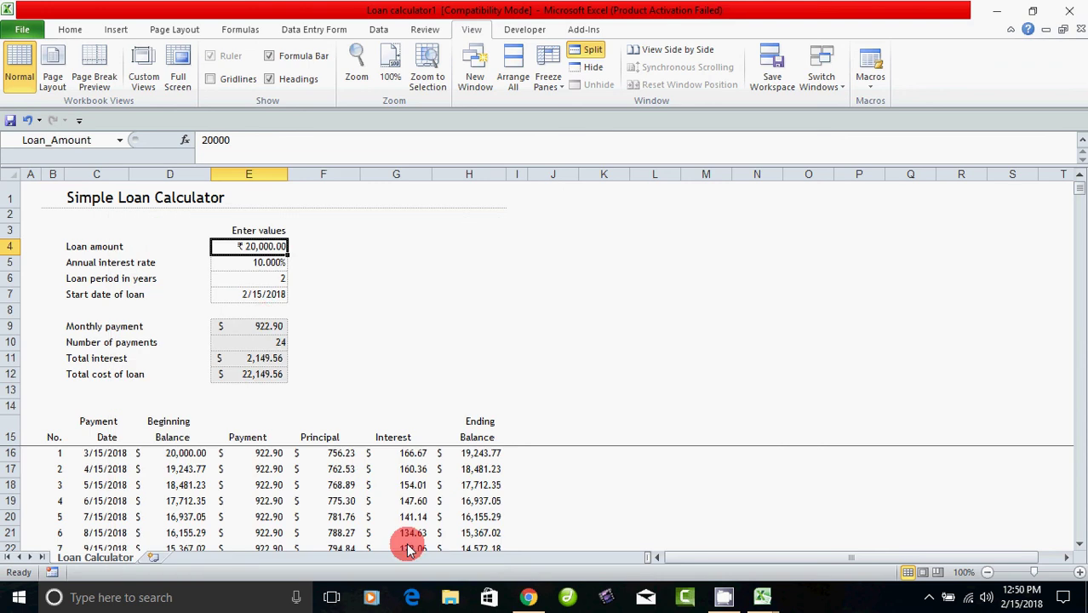
# Step: Review the E9:E12 summary results, then start entering 50000 as the new loan amount in E4
pyautogui.click(250, 326)
pyautogui.click(266, 359)
pyautogui.click(267, 374)
pyautogui.moveTo(272, 328); pyautogui.dragTo(267, 375)
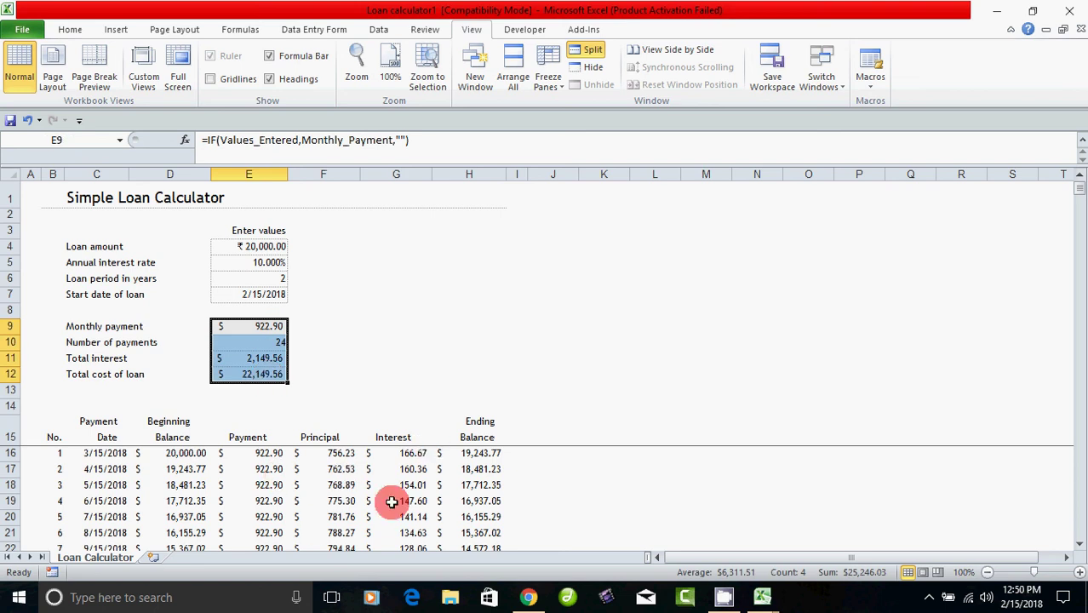
pyautogui.click(255, 245)
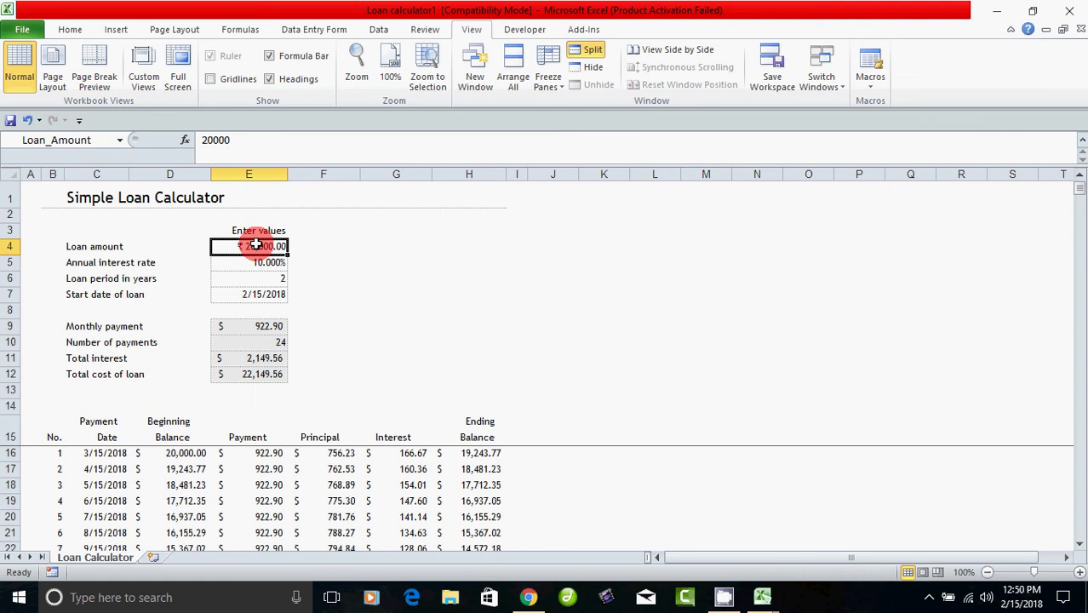
pyautogui.write('5000')
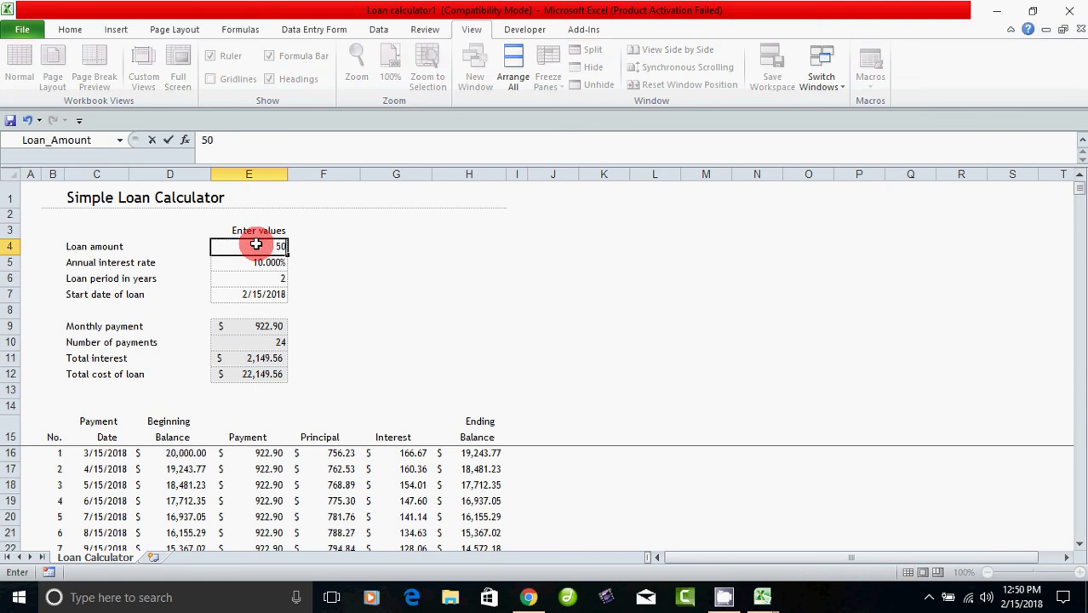